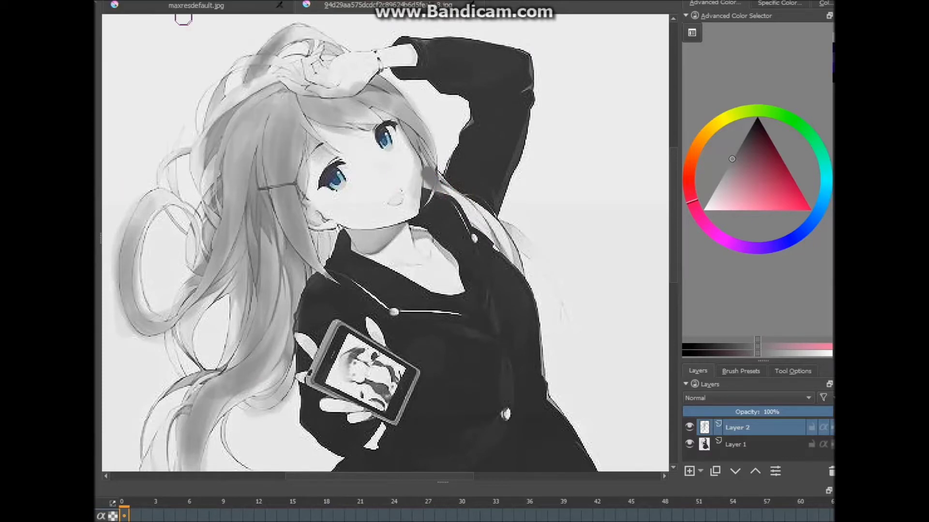
Shade the thin hair strands falling over the shoulder below the raised arm with mid-grey on Layer 2
key("Escape")
mouse_move(434, 180)
left_mouse_down()
mouse_move(481, 216)
mouse_move(522, 286)
left_mouse_up()
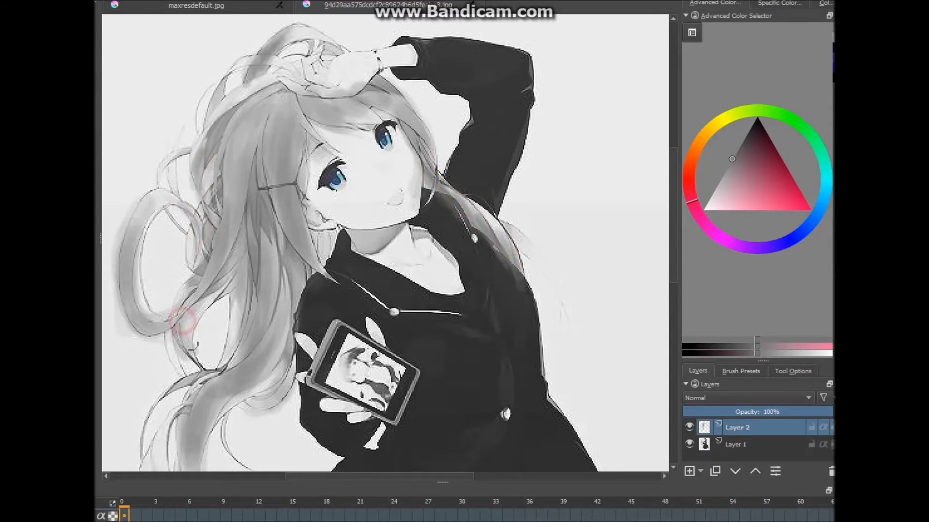
left_click_drag(520, 230, 552, 295)
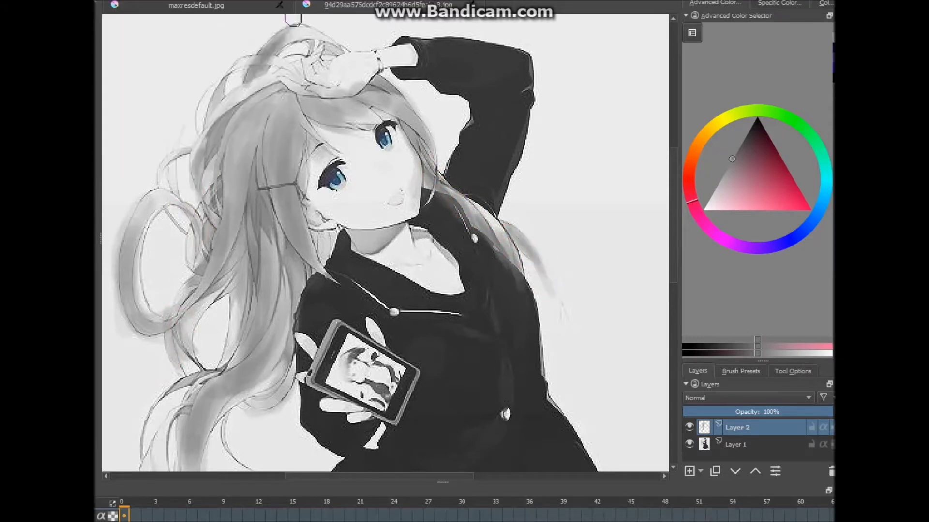
Switch to a darker grey and paint shadows along the side lock above and below the hairpin
key("k")
mouse_move(278, 93)
left_mouse_down()
mouse_move(267, 161)
mouse_move(281, 99)
mouse_move(265, 143)
left_mouse_up()
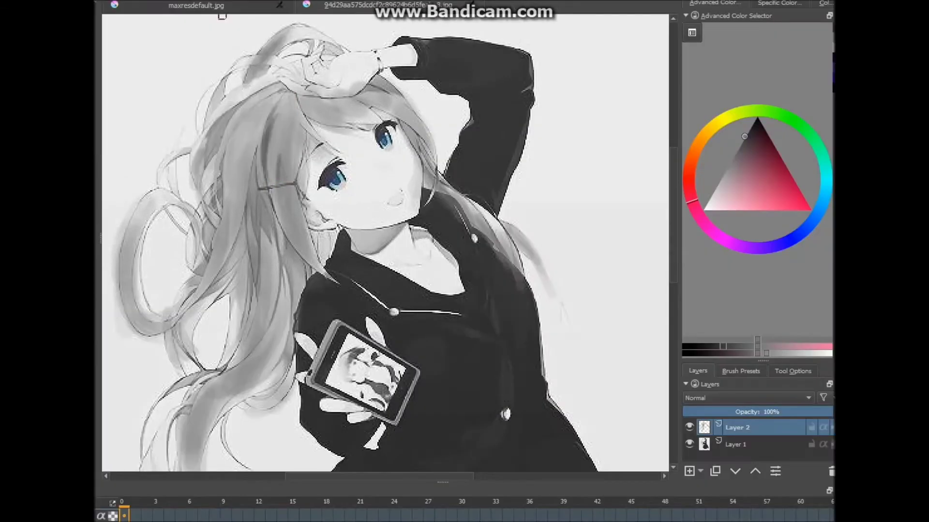
key("alt+e")
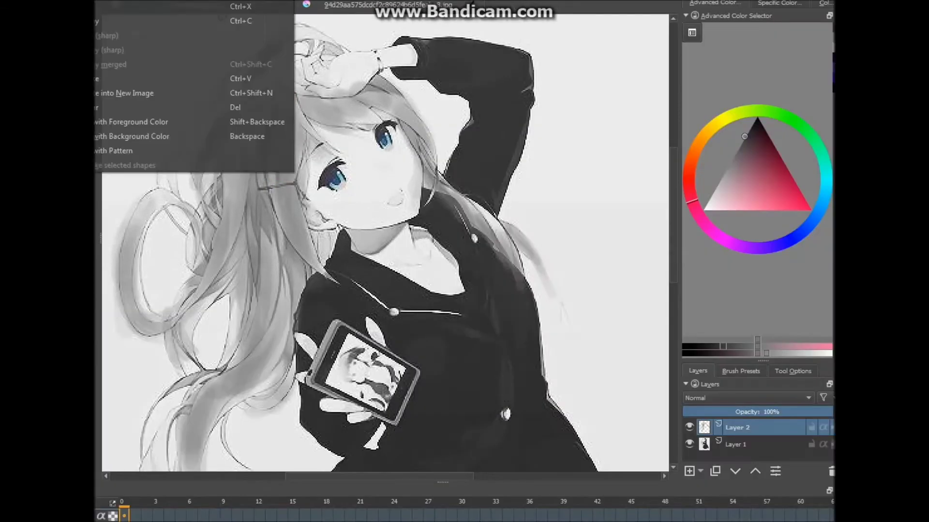
left_click(222, 17)
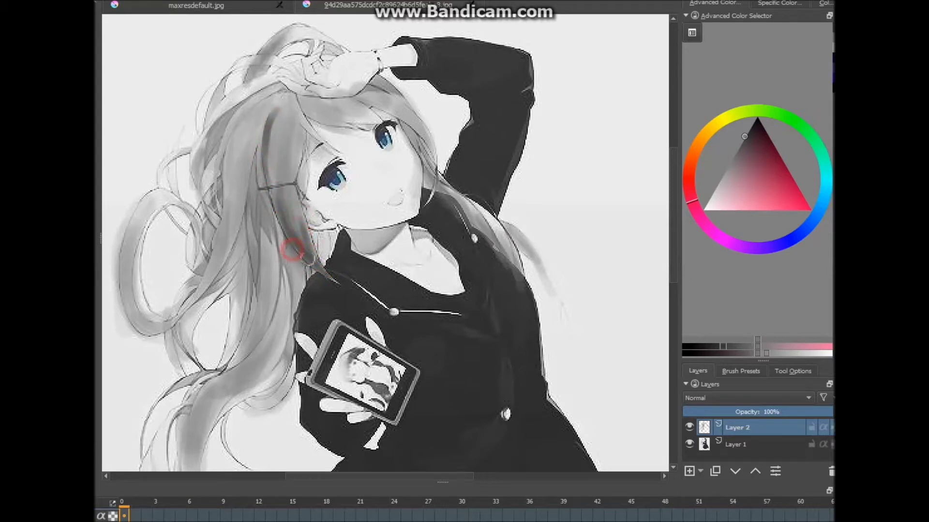
left_click_drag(301, 140, 298, 167)
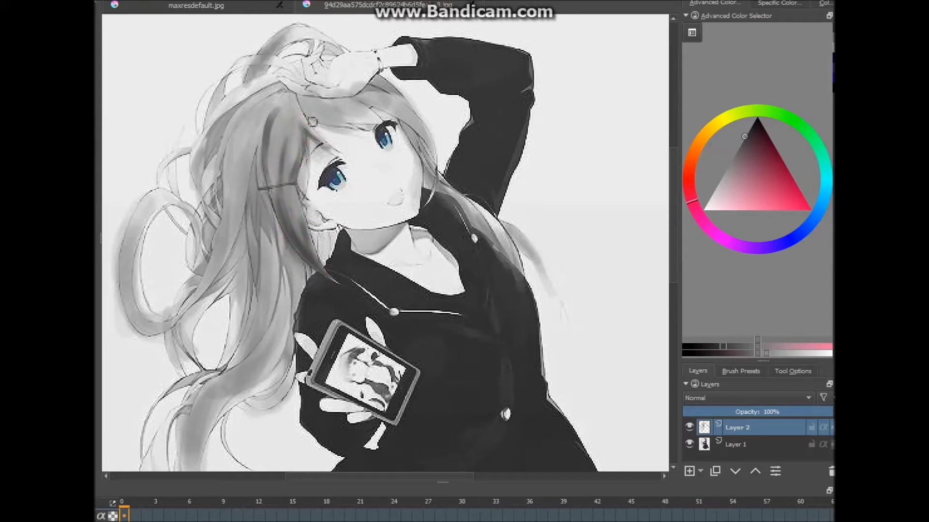
Paint dark grey shadows on the fringe beneath the hand and along the strands beside the face and over the far shoulder
mouse_move(304, 106)
left_mouse_down()
mouse_move(333, 127)
mouse_move(304, 96)
left_mouse_up()
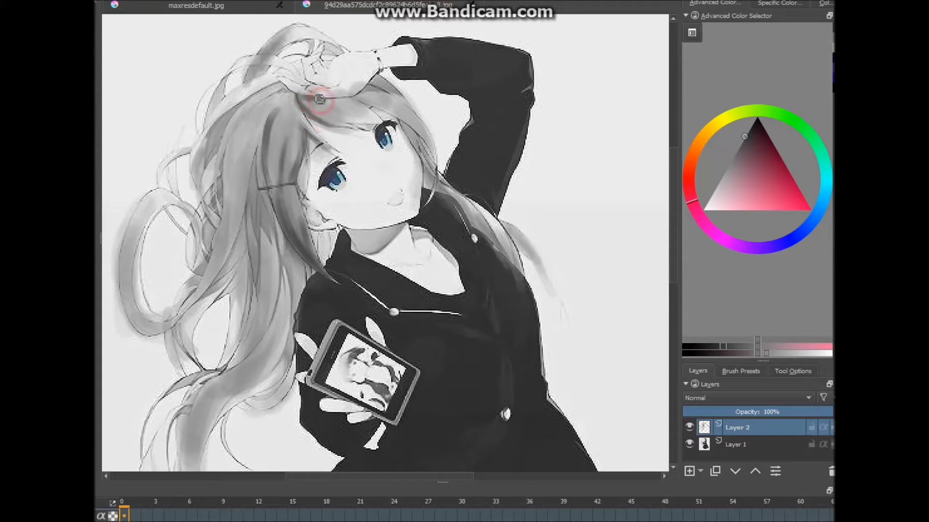
mouse_move(362, 130)
left_mouse_down()
mouse_move(371, 101)
mouse_move(397, 111)
mouse_move(432, 154)
mouse_move(428, 135)
mouse_move(435, 162)
left_mouse_up()
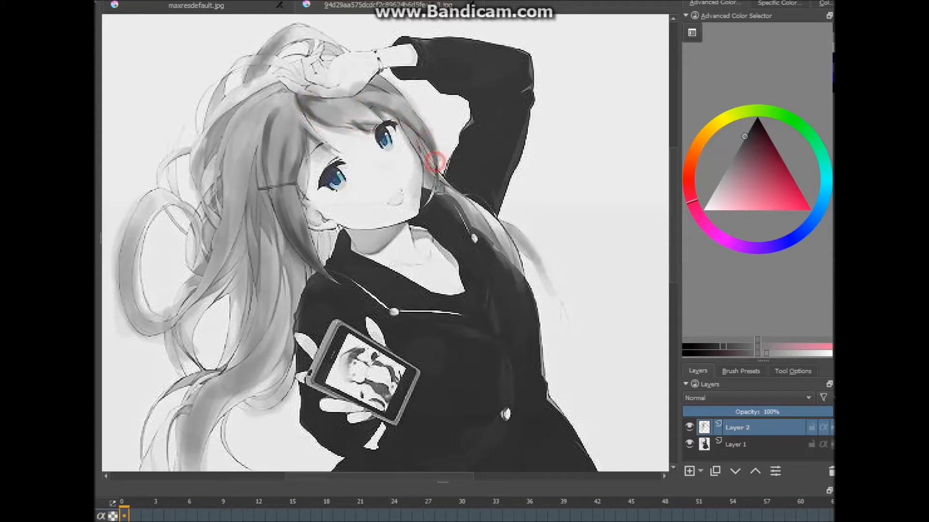
mouse_move(439, 165)
left_mouse_down()
mouse_move(460, 201)
mouse_move(517, 254)
mouse_move(503, 214)
mouse_move(528, 225)
mouse_move(545, 270)
left_mouse_up()
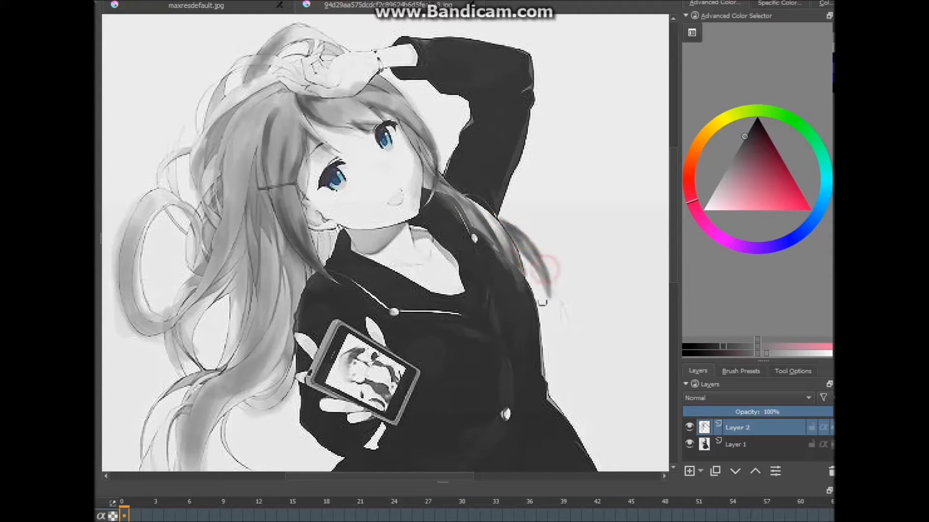
Add dark grey shadow strokes through the long flowing hair, its loop, the crown and the strands below the ear
left_click_drag(237, 225, 248, 176)
left_click_drag(257, 144, 241, 221)
mouse_move(235, 273)
left_mouse_down()
mouse_move(207, 293)
mouse_move(250, 318)
mouse_move(256, 352)
mouse_move(269, 334)
left_mouse_up()
mouse_move(188, 430)
left_mouse_down()
mouse_move(205, 394)
mouse_move(242, 385)
mouse_move(284, 300)
mouse_move(271, 362)
left_mouse_up()
left_click_drag(213, 401, 285, 396)
left_click_drag(213, 276, 218, 239)
left_click_drag(131, 239, 126, 300)
mouse_move(212, 145)
left_mouse_down()
mouse_move(225, 86)
mouse_move(201, 211)
mouse_move(209, 232)
mouse_move(268, 134)
mouse_move(251, 76)
mouse_move(264, 50)
mouse_move(272, 58)
mouse_move(330, 50)
left_mouse_up()
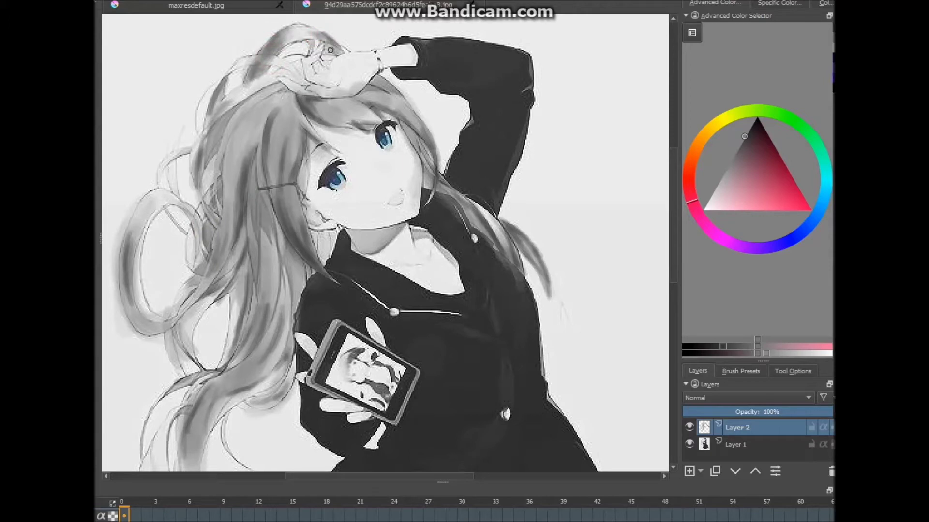
left_click_drag(330, 227, 321, 235)
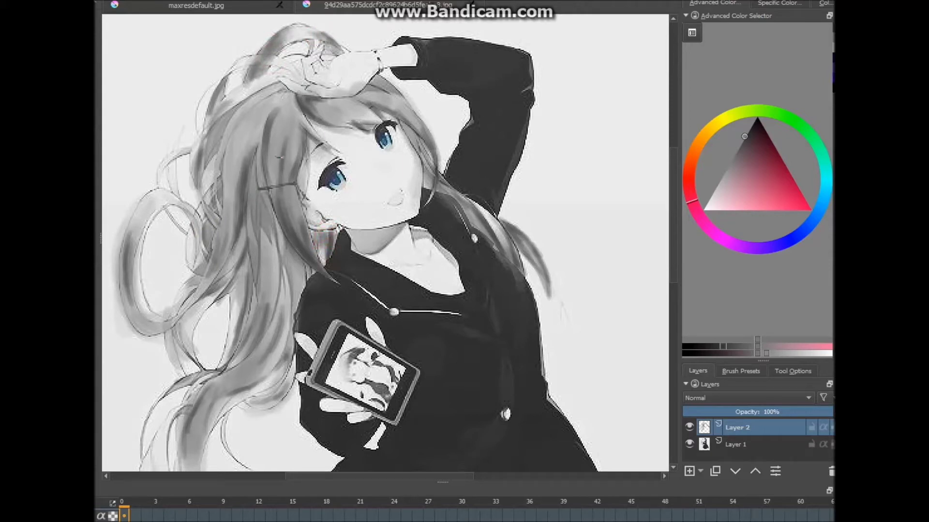
Blend the hair shadows into the grey base with the Basic_mix brush, from the shoulder strands to the long hair and crown
left_click(740, 371)
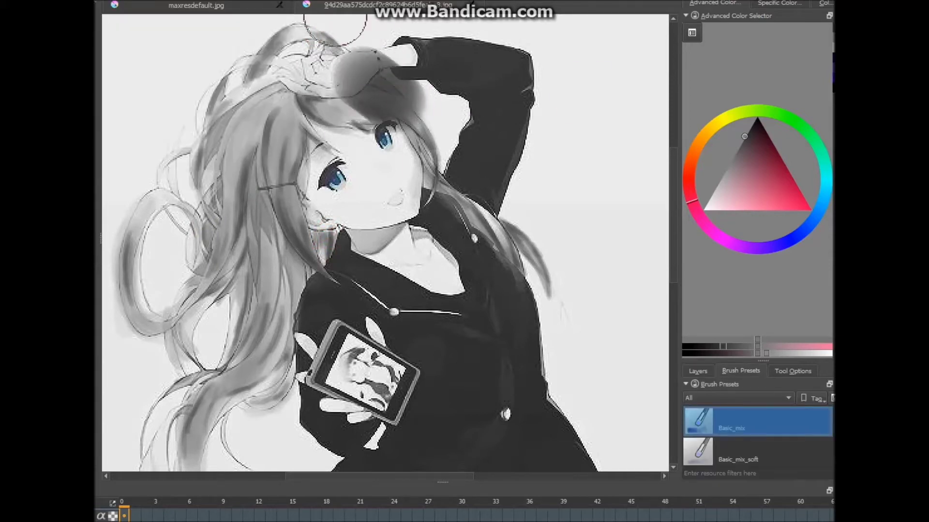
left_click_drag(446, 187, 534, 296)
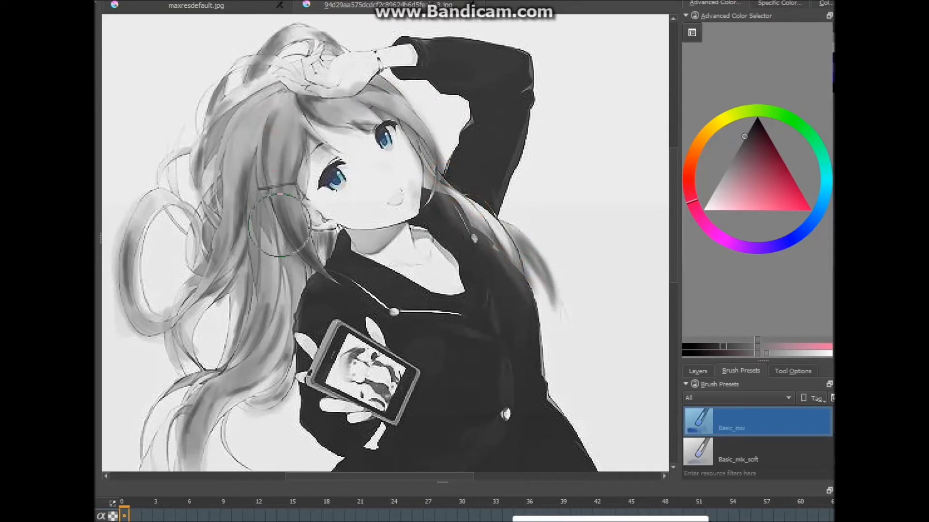
left_click_drag(254, 199, 240, 334)
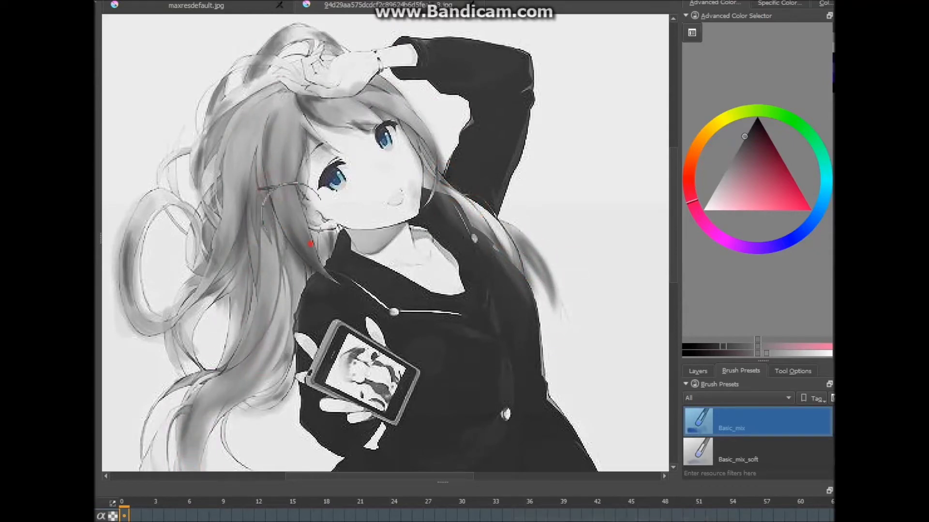
mouse_move(256, 195)
left_mouse_down()
mouse_move(321, 104)
mouse_move(295, 46)
mouse_move(242, 115)
left_mouse_up()
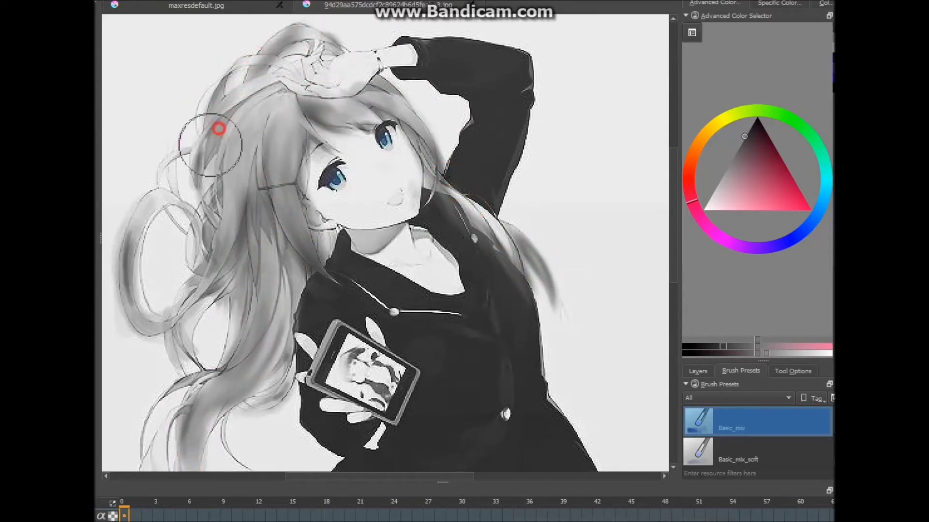
mouse_move(137, 297)
left_mouse_down()
mouse_move(203, 402)
mouse_move(331, 302)
mouse_move(270, 357)
mouse_move(276, 119)
mouse_move(394, 135)
mouse_move(535, 266)
mouse_move(532, 278)
left_mouse_up()
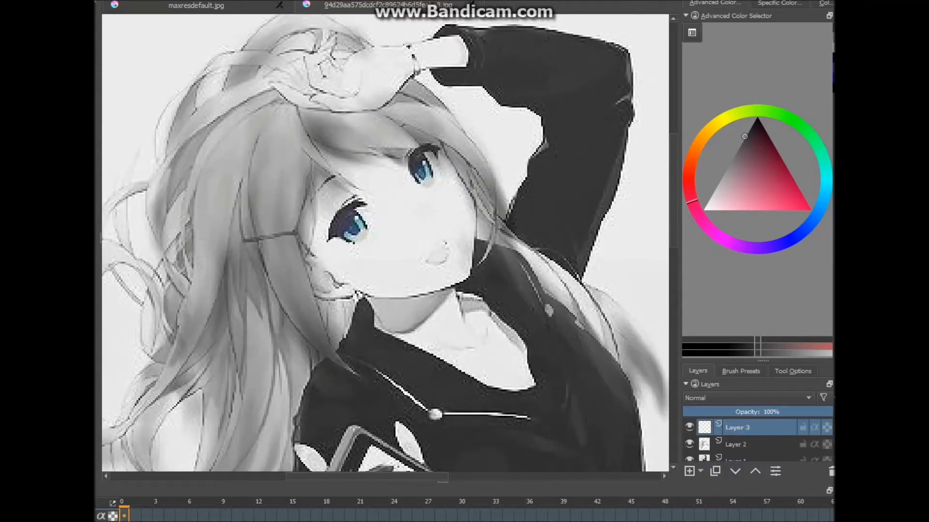
Draw thin darker strand lines on Layer 3 along the side lock, around the hairpin and under the fringe
left_click_drag(262, 125, 260, 237)
mouse_move(252, 206)
left_mouse_down()
mouse_move(253, 157)
mouse_move(251, 201)
left_mouse_up()
left_click(283, 108)
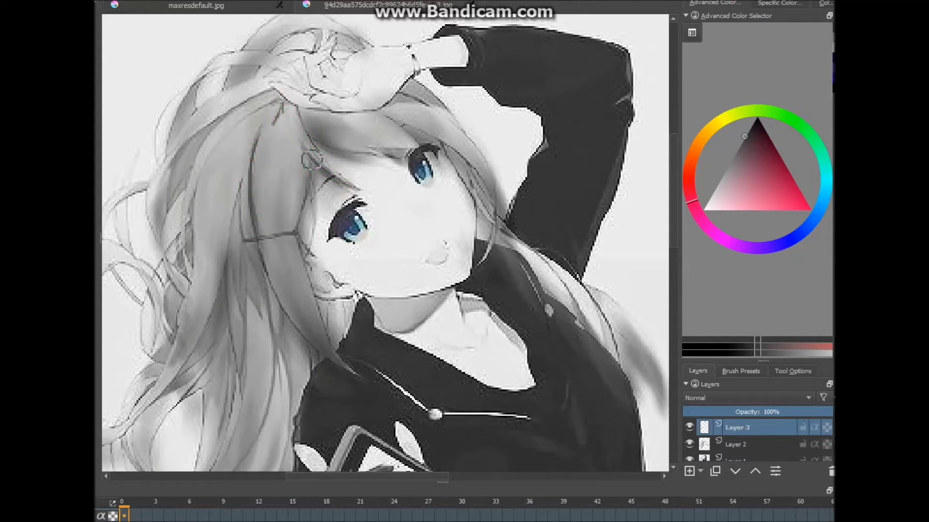
left_click_drag(308, 184, 310, 159)
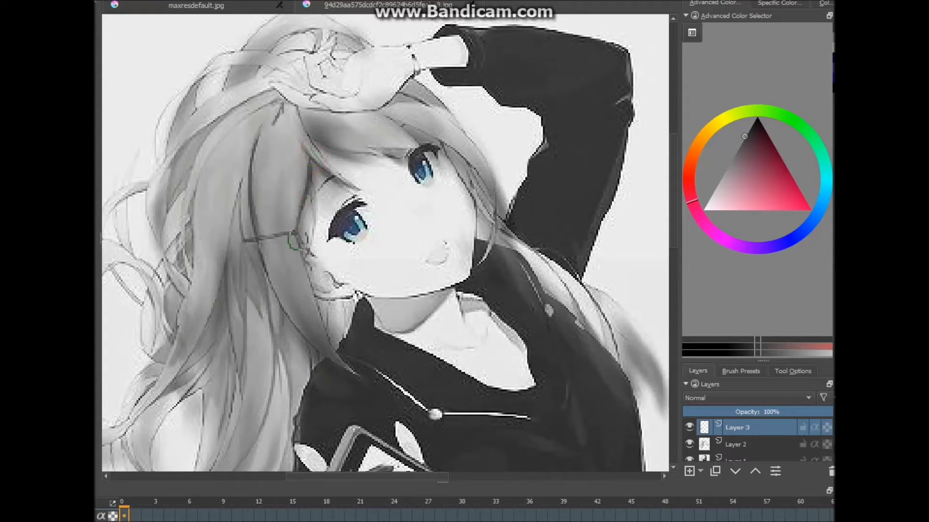
left_click_drag(278, 232, 281, 198)
left_click_drag(290, 305, 304, 328)
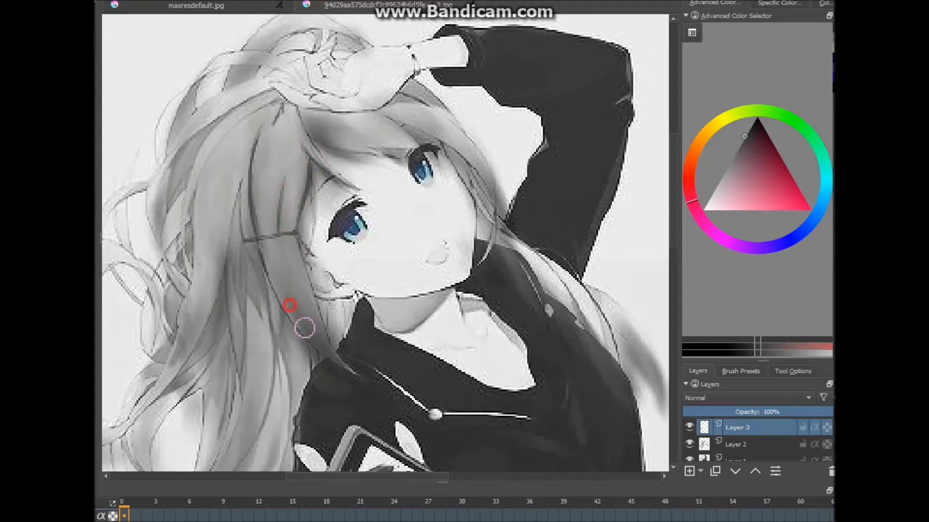
left_click_drag(336, 358, 269, 296)
left_click_drag(326, 147, 304, 117)
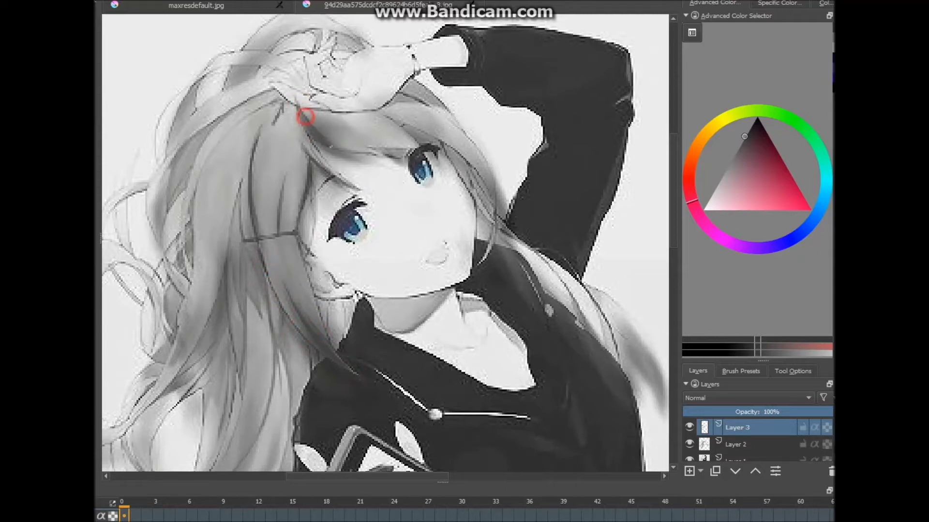
left_click_drag(338, 150, 372, 157)
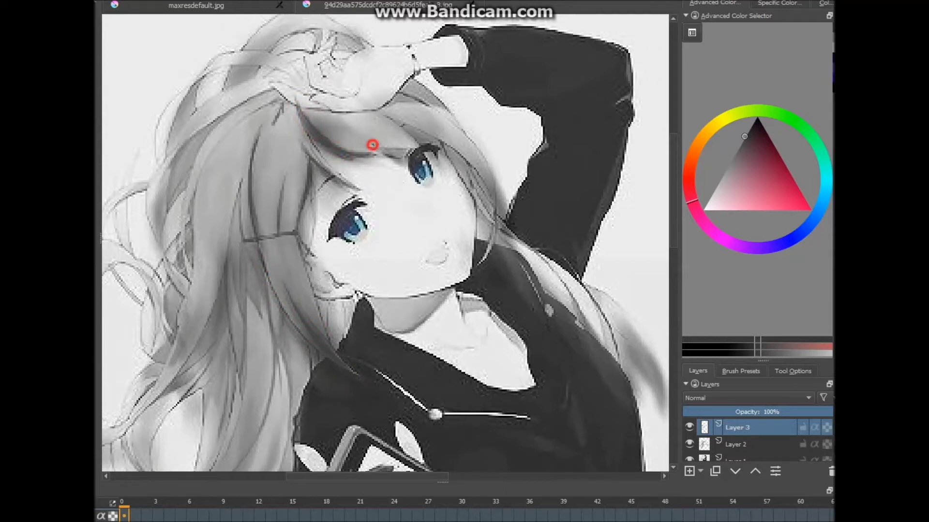
Choose the Ink_brush_25 preset and ink dark strands on the side lock, below the ear and down the hair beside the shoulder
left_click(740, 371)
left_click(372, 124)
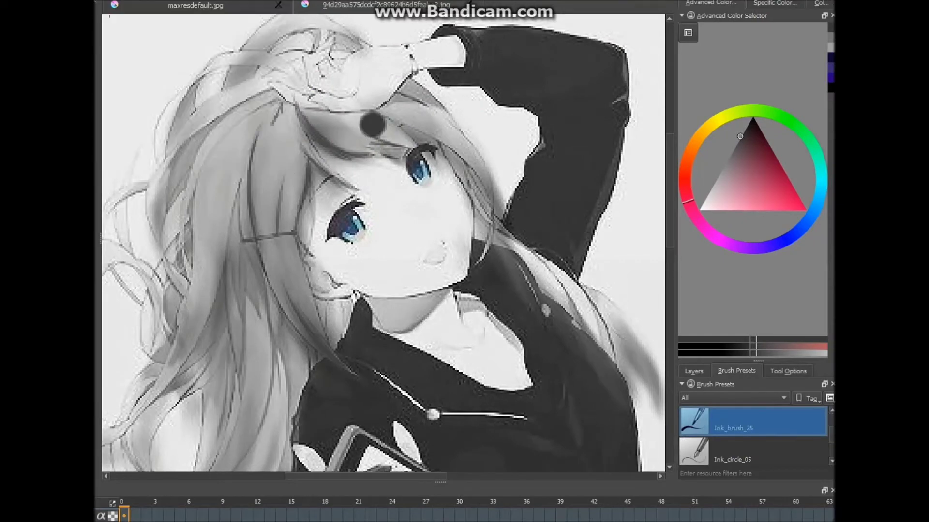
left_click(214, 19)
left_click_drag(415, 235, 325, 37)
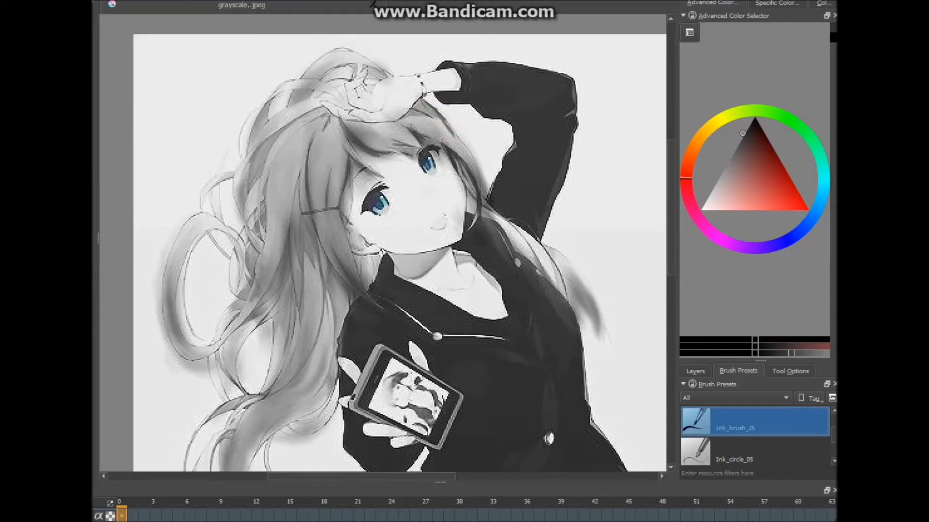
right_click(104, 20)
key("Escape")
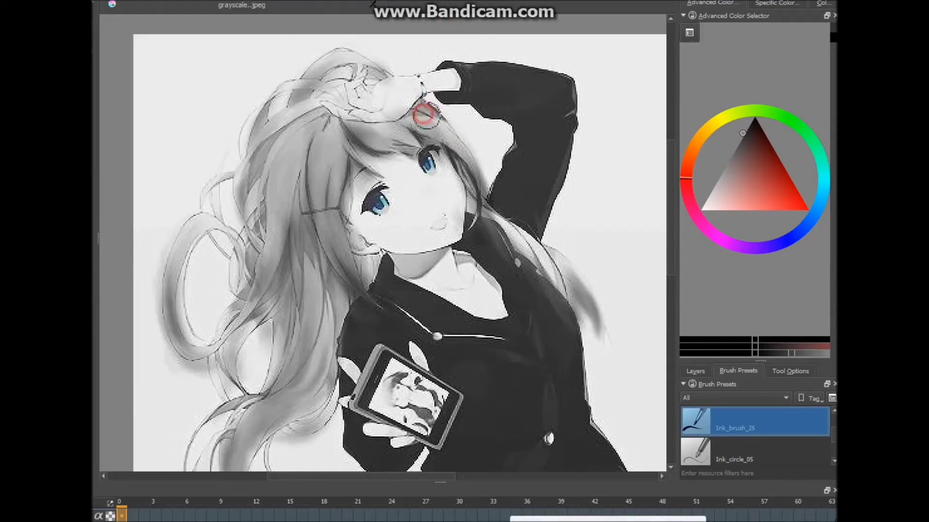
mouse_move(323, 138)
left_mouse_down()
mouse_move(333, 201)
mouse_move(320, 194)
left_mouse_up()
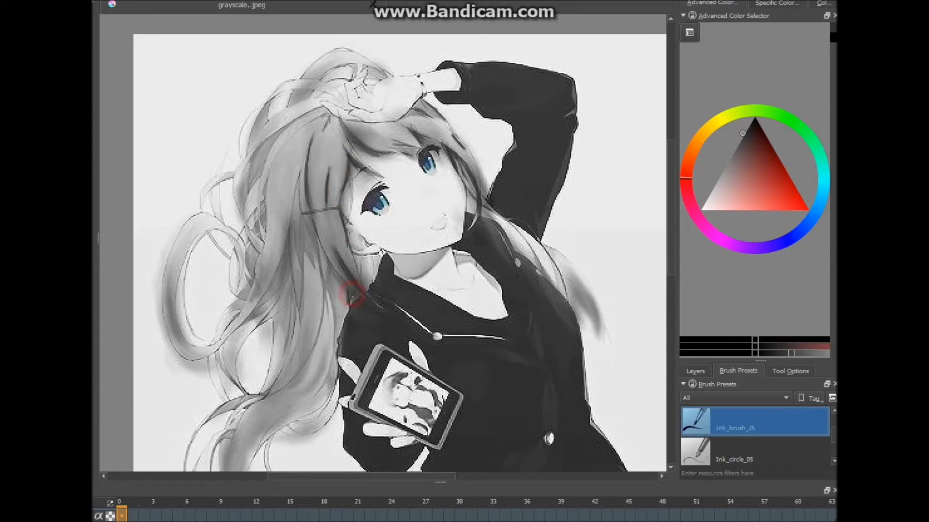
mouse_move(370, 262)
left_mouse_down()
mouse_move(321, 284)
mouse_move(315, 243)
mouse_move(329, 310)
mouse_move(317, 283)
mouse_move(314, 347)
mouse_move(290, 369)
mouse_move(327, 357)
mouse_move(257, 448)
mouse_move(284, 417)
left_mouse_up()
left_click(111, 1)
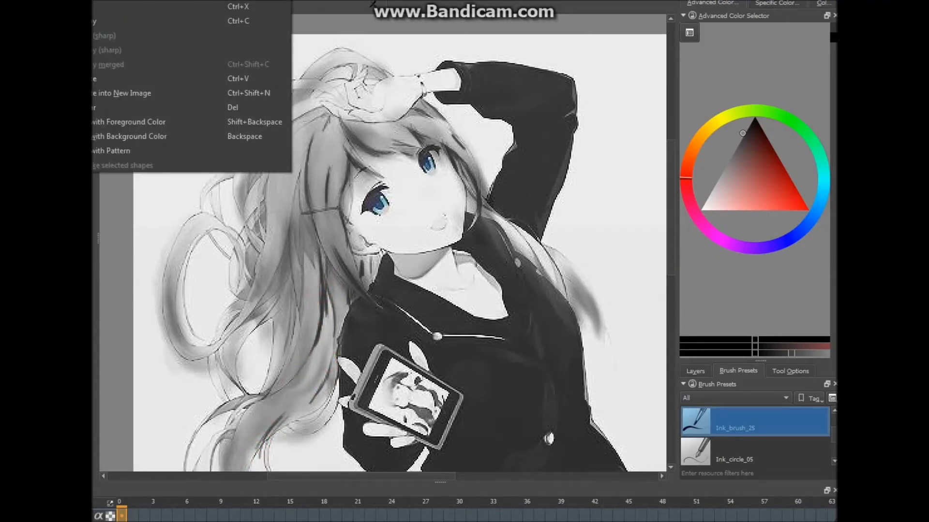
key("Escape")
Ink dark strand strokes through the lower and middle long hair and around the hair loop
mouse_move(333, 402)
left_mouse_down()
mouse_move(257, 450)
mouse_move(233, 451)
mouse_move(290, 373)
mouse_move(275, 379)
mouse_move(291, 316)
mouse_move(264, 341)
left_mouse_up()
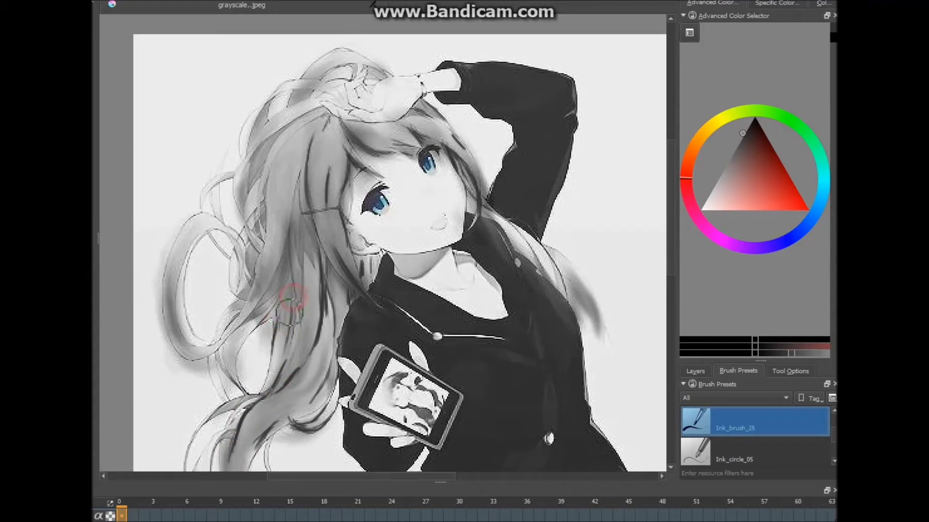
mouse_move(286, 245)
left_mouse_down()
mouse_move(286, 236)
mouse_move(258, 295)
left_mouse_up()
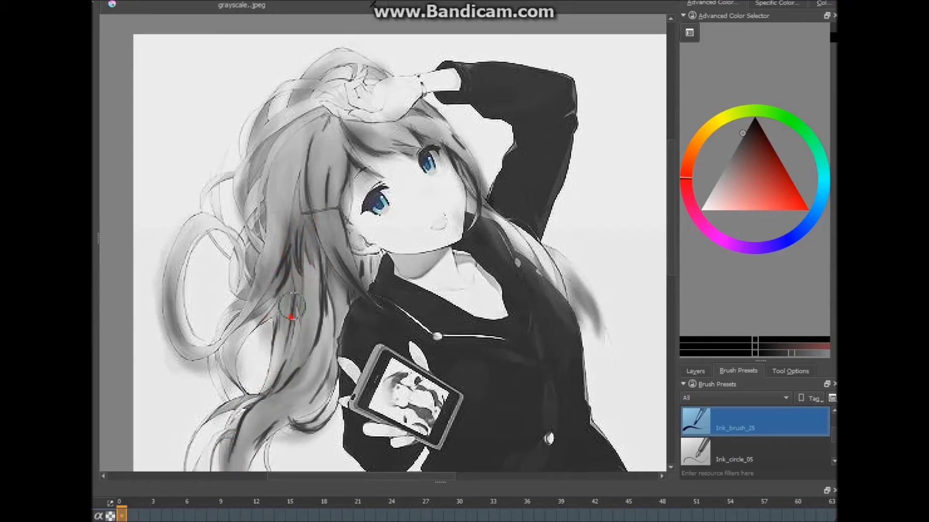
left_click_drag(175, 278, 173, 338)
mouse_move(255, 265)
left_mouse_down()
mouse_move(245, 290)
mouse_move(254, 319)
left_mouse_up()
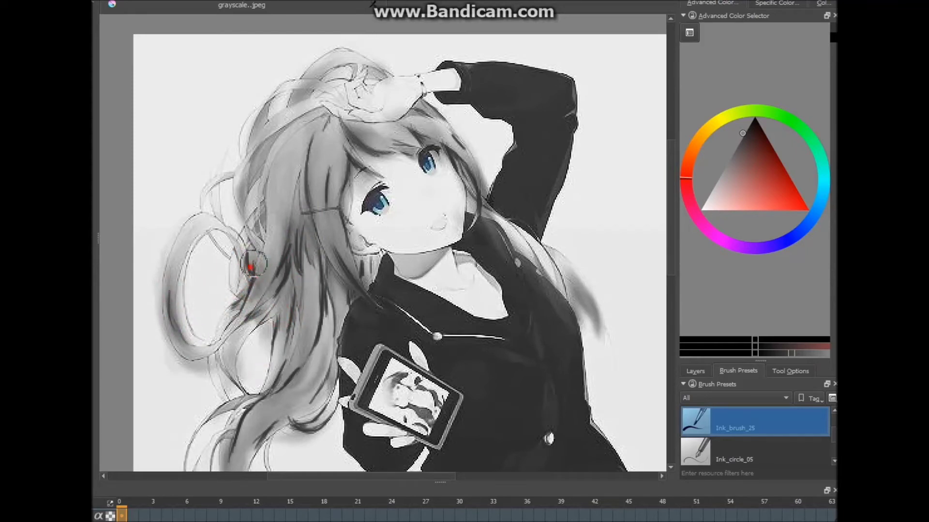
Ink dark strokes into the crown, the outer back hair and the strands over the far shoulder
mouse_move(265, 166)
left_mouse_down()
mouse_move(249, 169)
mouse_move(263, 130)
left_mouse_up()
left_click_drag(299, 88, 321, 65)
mouse_move(526, 226)
left_mouse_down()
mouse_move(542, 259)
mouse_move(565, 274)
mouse_move(593, 336)
left_mouse_up()
mouse_move(245, 213)
left_mouse_down()
mouse_move(245, 176)
mouse_move(261, 159)
left_mouse_up()
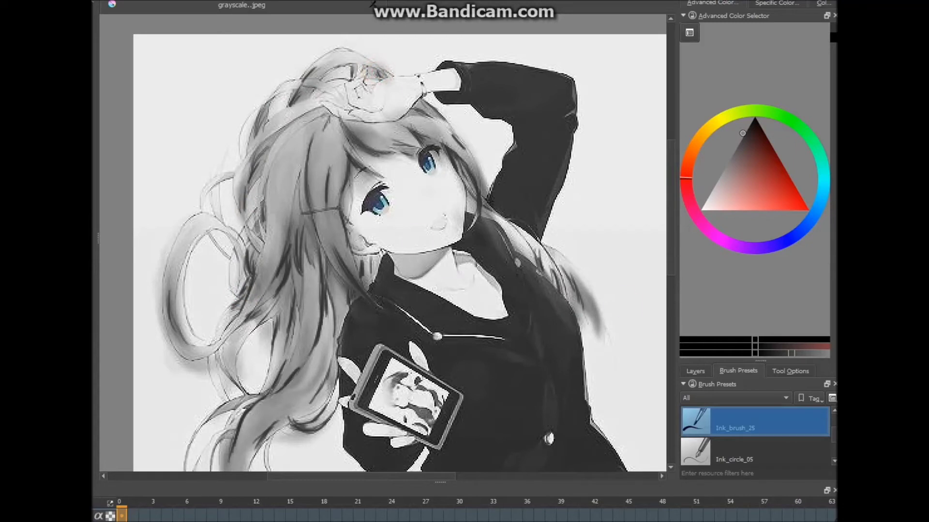
Switch to the Basic_mix_soft preset and blend the inked dark strands smoothly across all the hair
key("Up")
key("Up")
key("Up")
key("Up")
key("Up")
key("Up")
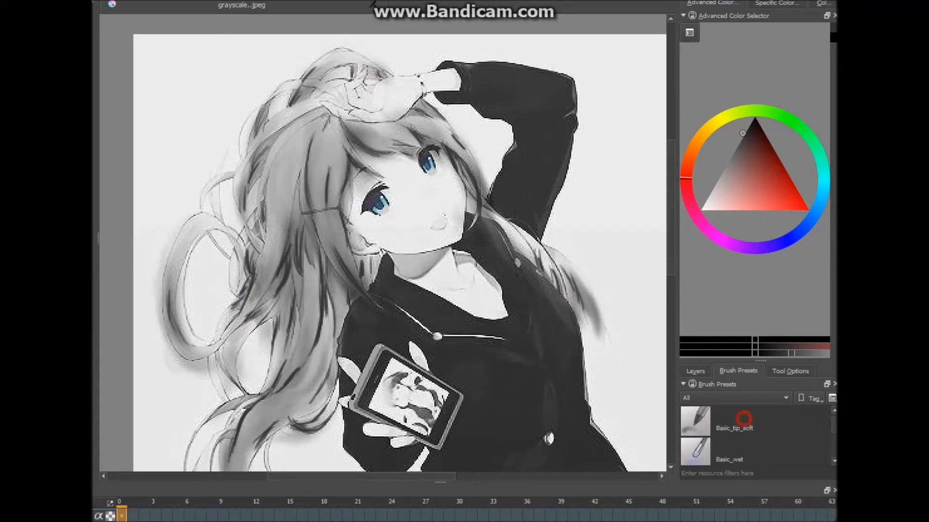
key("Up")
key("Up")
key("Up")
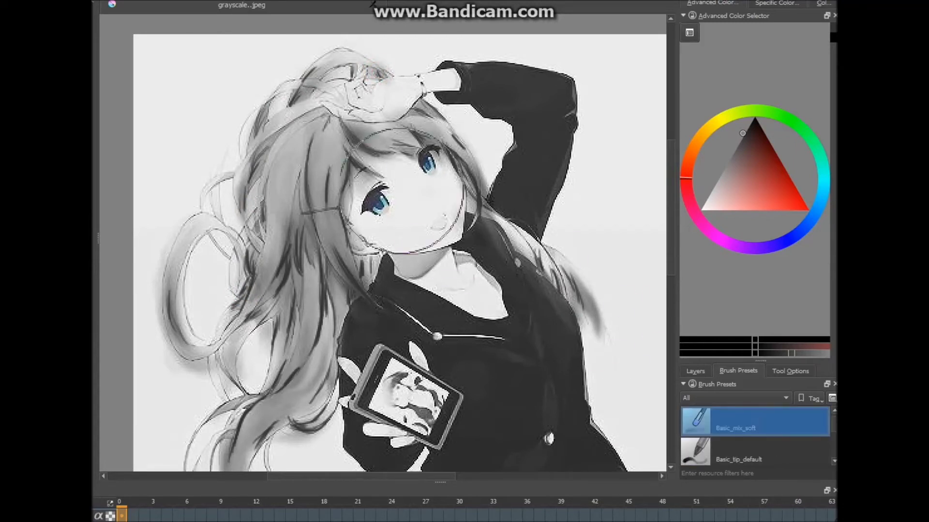
mouse_move(325, 288)
left_mouse_down()
mouse_move(256, 387)
mouse_move(269, 400)
mouse_move(242, 275)
mouse_move(244, 143)
mouse_move(321, 103)
mouse_move(389, 117)
mouse_move(504, 208)
mouse_move(589, 169)
left_mouse_up()
mouse_move(286, 399)
left_mouse_down()
mouse_move(228, 261)
mouse_move(363, 145)
mouse_move(347, 149)
mouse_move(364, 128)
mouse_move(351, 123)
left_mouse_up()
Switch to the Basic_circle preset and paint near-white highlights along the fringe, the side lock and the long hair
key("slash")
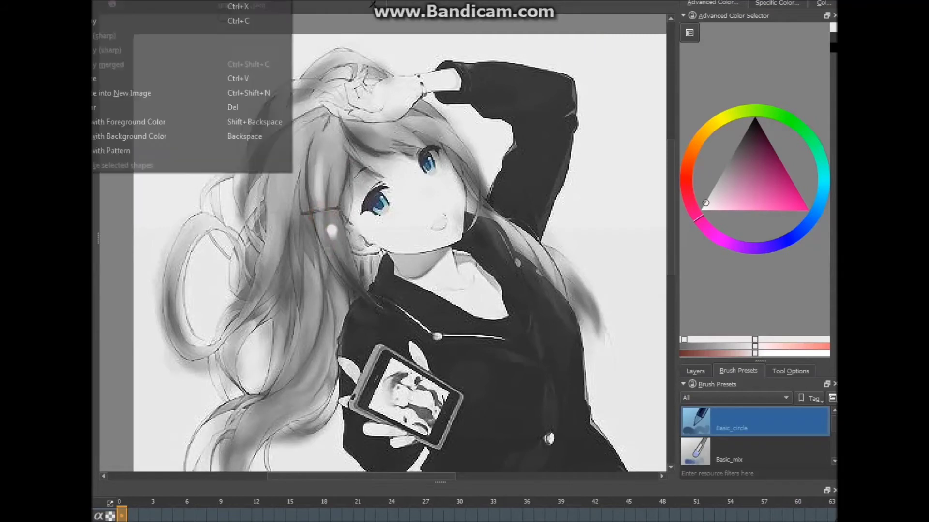
left_click_drag(346, 259, 332, 229)
left_click_drag(335, 131, 305, 173)
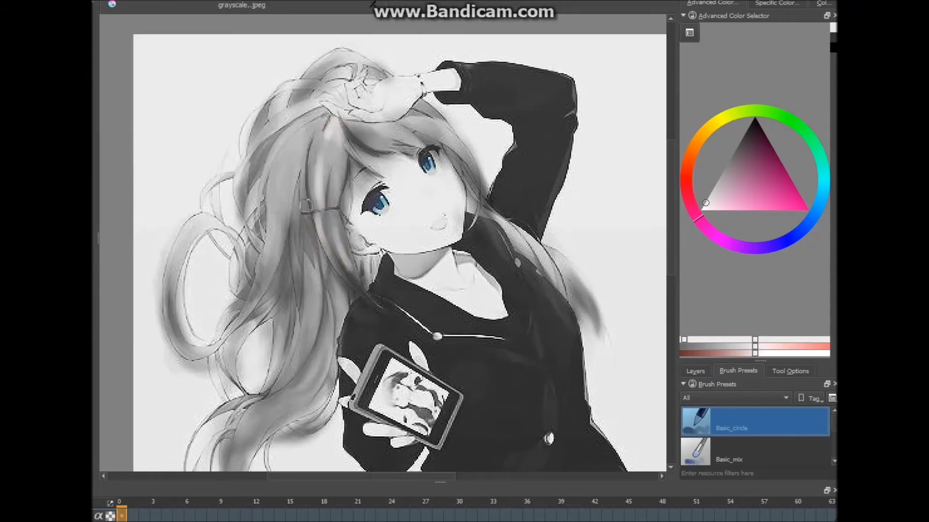
mouse_move(316, 276)
left_mouse_down()
mouse_move(326, 330)
mouse_move(312, 374)
mouse_move(255, 380)
left_mouse_up()
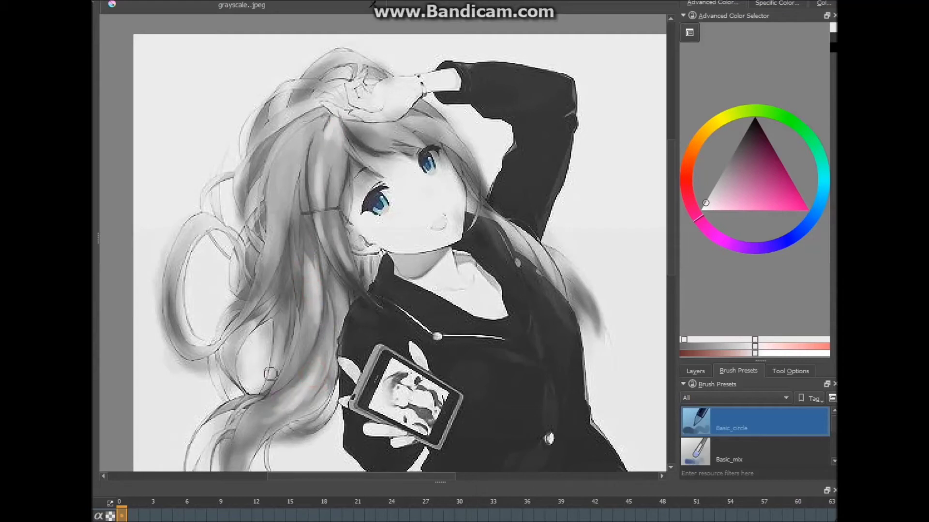
left_click(334, 220, "ctrl")
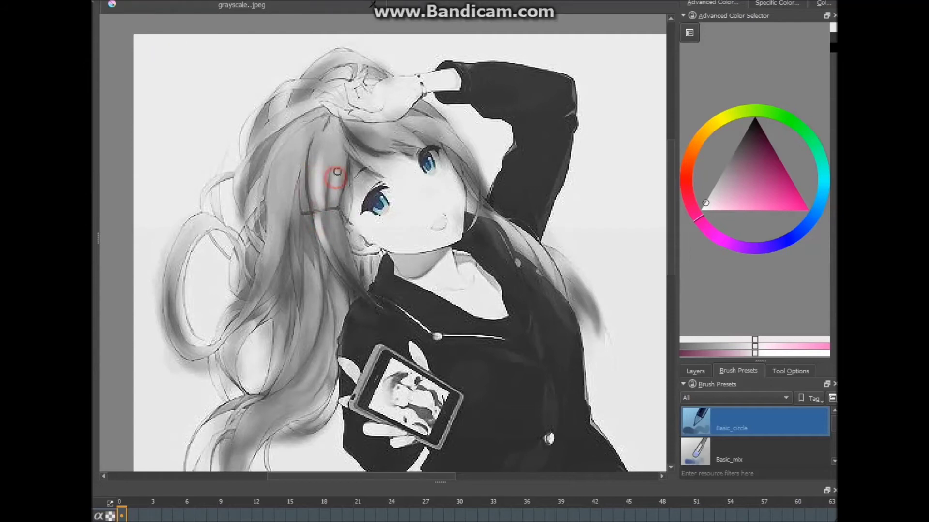
mouse_move(327, 303)
left_mouse_down()
mouse_move(338, 311)
mouse_move(305, 385)
mouse_move(276, 346)
mouse_move(311, 304)
mouse_move(335, 385)
mouse_move(324, 420)
left_mouse_up()
left_click_drag(241, 444, 241, 463)
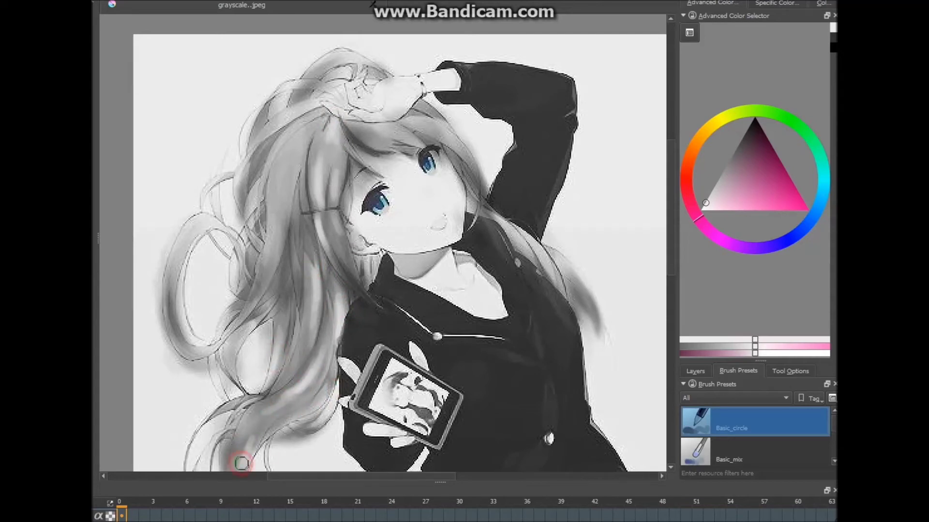
left_click_drag(274, 215, 261, 280)
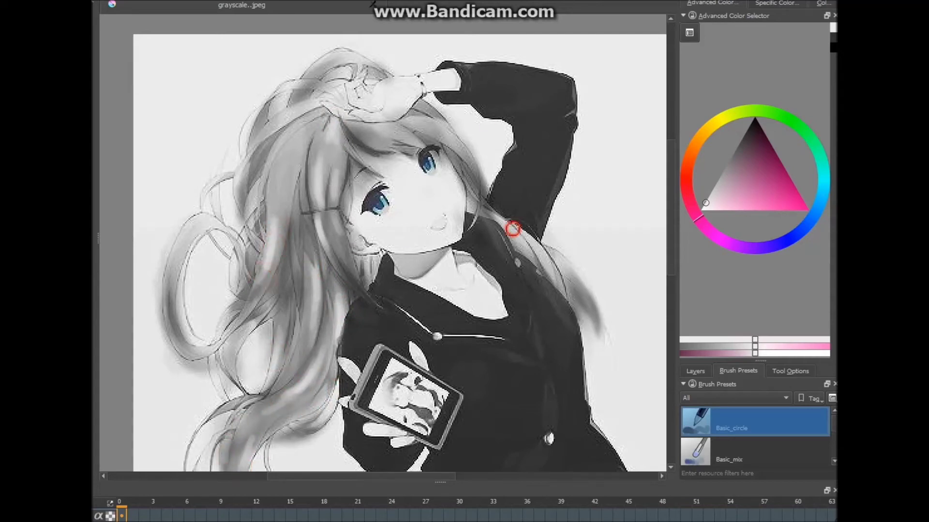
Add near-white highlights to the hair on the far side of the face, the crown, the far-shoulder strand and the hair loop
left_click_drag(445, 129, 449, 123)
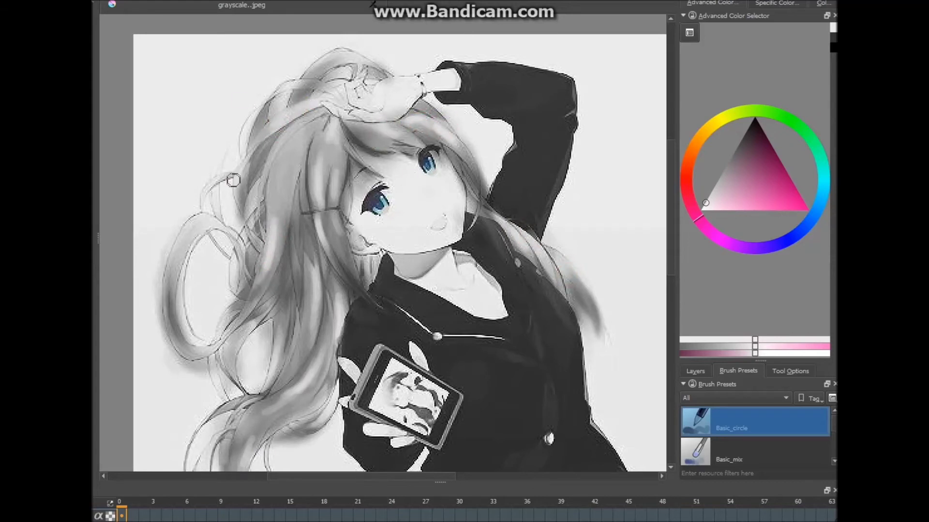
left_click_drag(196, 229, 249, 242)
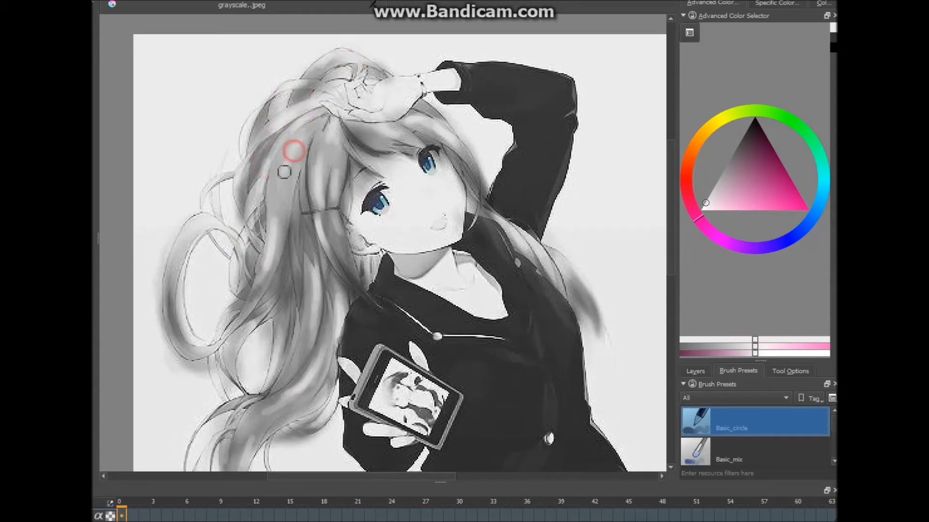
left_click_drag(452, 147, 476, 191)
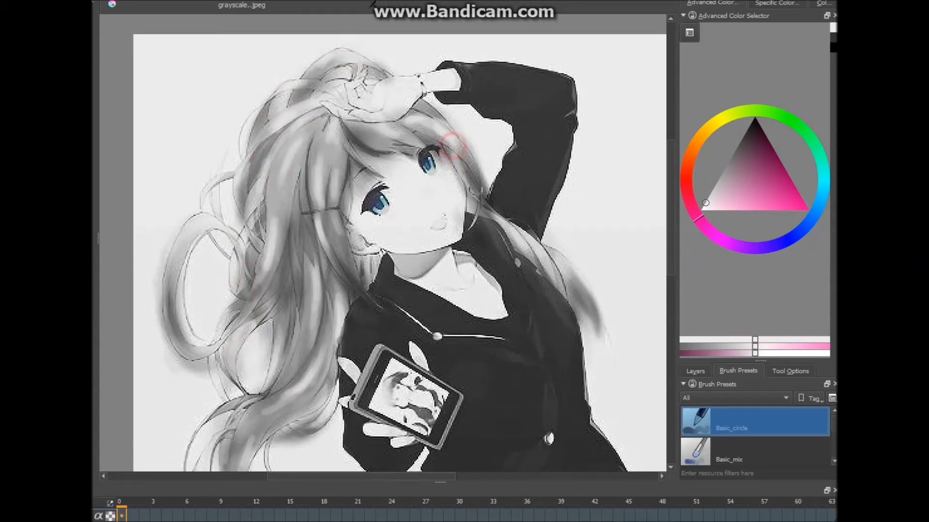
left_click_drag(583, 295, 595, 322)
left_click_drag(177, 235, 170, 309)
left_click_drag(171, 252, 200, 355)
Switch to the Basic_mix_soft preset and blend the highlights softly into the surrounding hair
key("/")
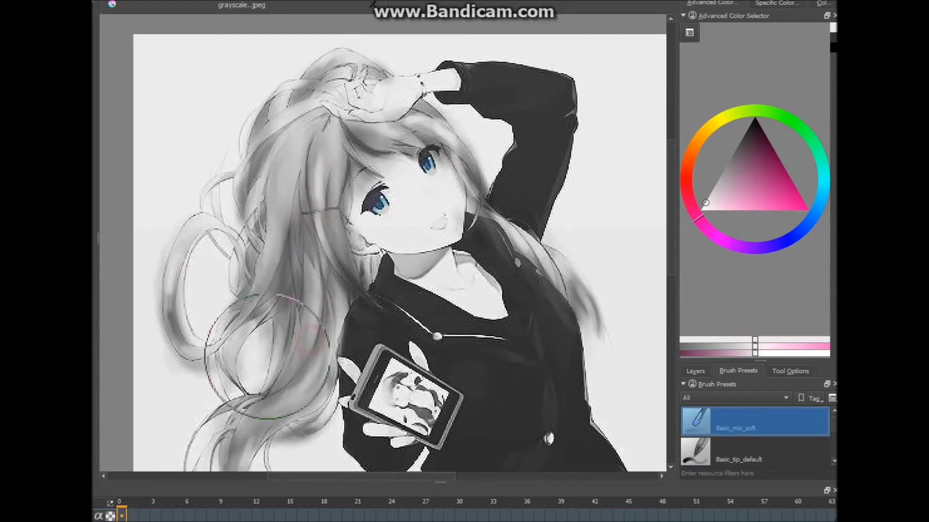
left_click(218, 228)
left_click(323, 146)
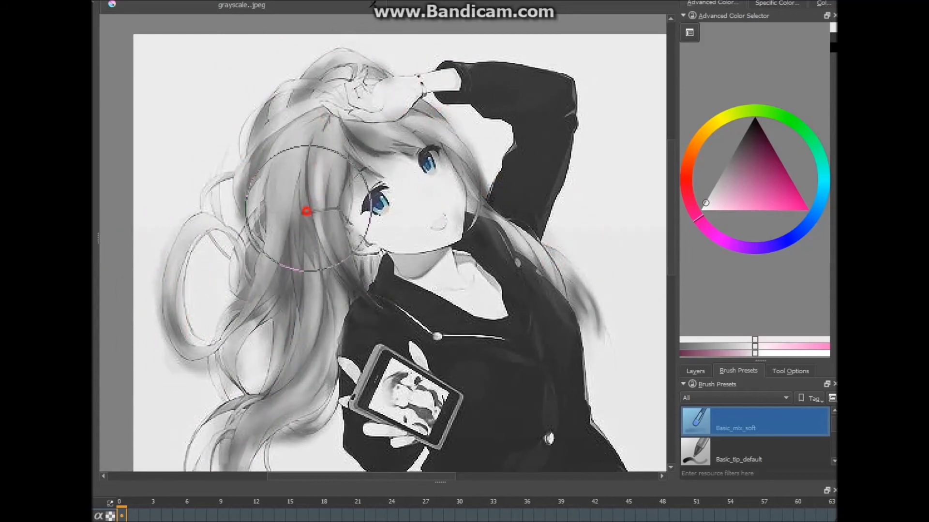
left_click(298, 192)
left_click(233, 218)
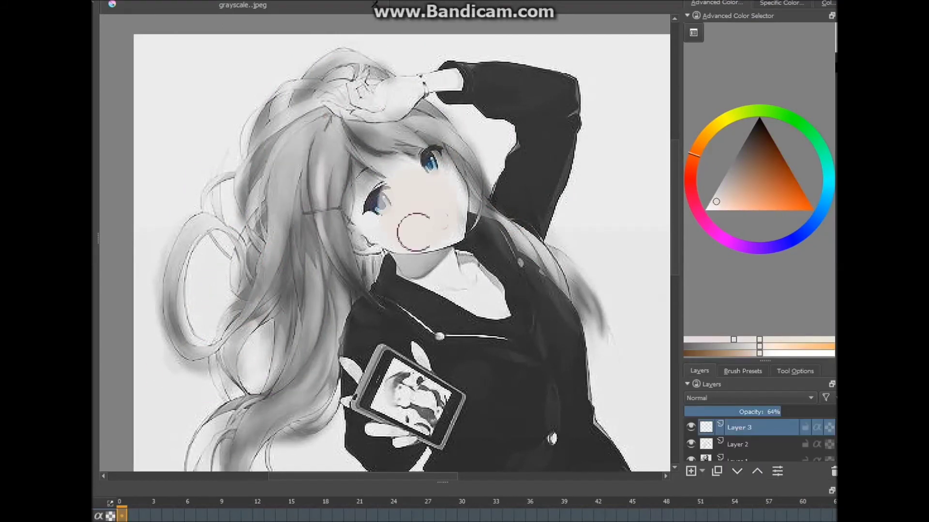
Paint a pale warm skin tone over the face, neck, chest and both hands on Layer 3
mouse_move(415, 233)
left_mouse_down()
mouse_move(429, 203)
mouse_move(436, 261)
mouse_move(405, 230)
left_mouse_up()
mouse_move(361, 130)
left_mouse_down()
mouse_move(393, 97)
mouse_move(350, 113)
left_mouse_up()
left_click_drag(423, 81, 438, 84)
mouse_move(368, 382)
left_mouse_down()
mouse_move(359, 356)
mouse_move(354, 415)
mouse_move(398, 455)
mouse_move(417, 344)
left_mouse_up()
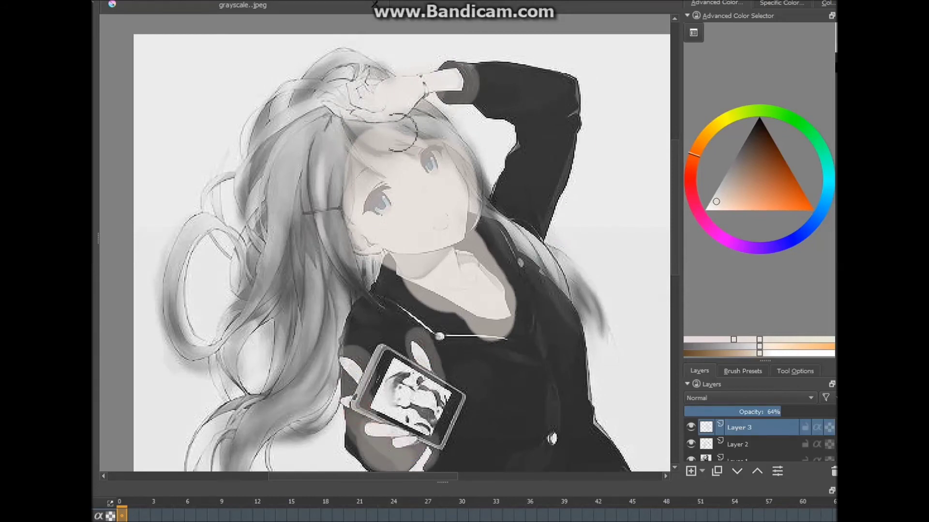
left_click_drag(338, 377, 342, 371)
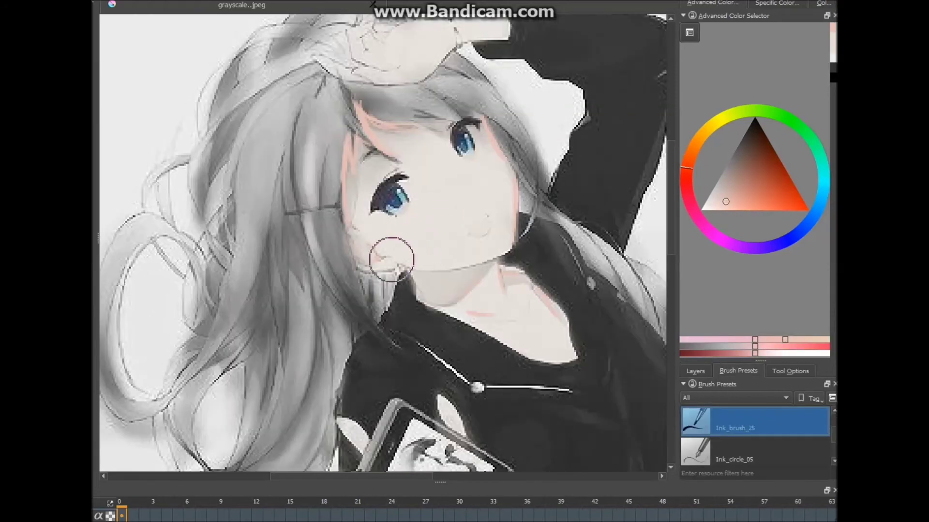
Paint pink skin shadows with the Ink_brush_25 preset around the ear, neckline, raised hand and fingers holding the phone
left_click_drag(382, 249, 363, 254)
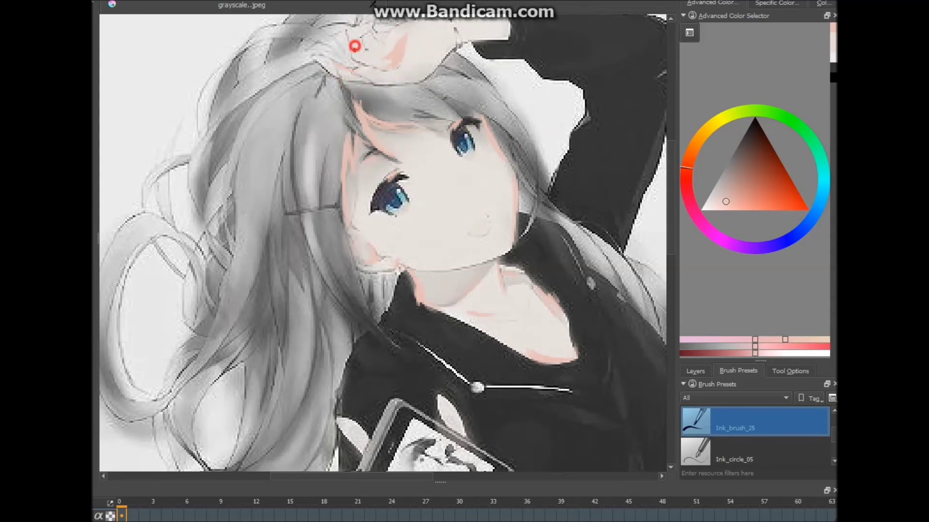
left_click_drag(339, 425, 360, 426)
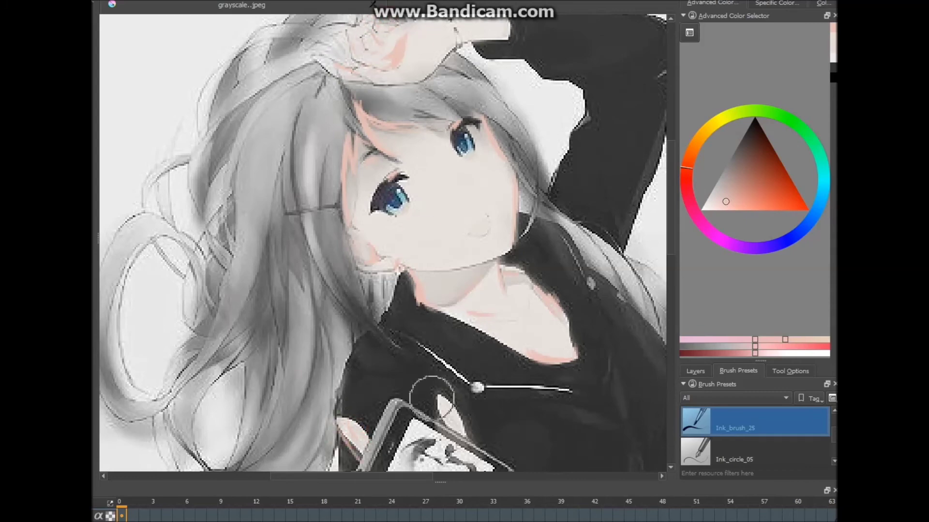
scroll(175, 145, "down", 2)
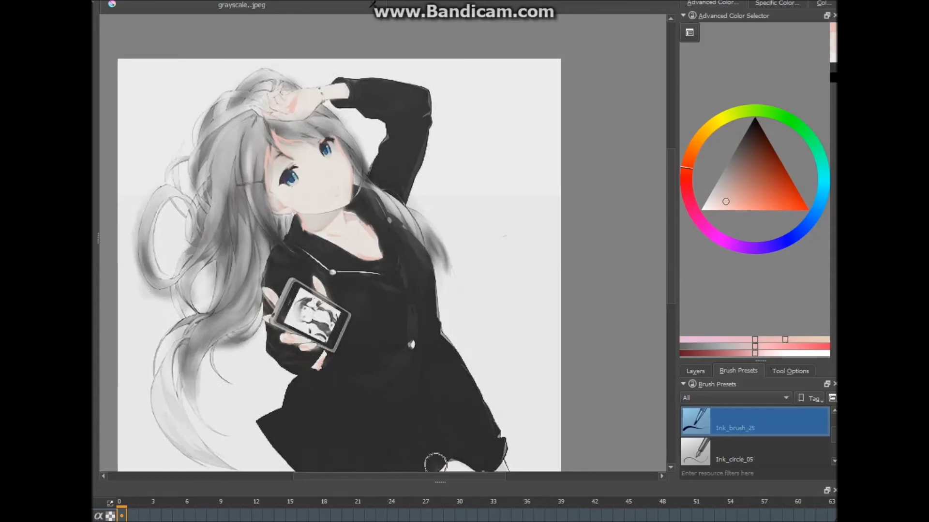
scroll(588, 212, "up", 3)
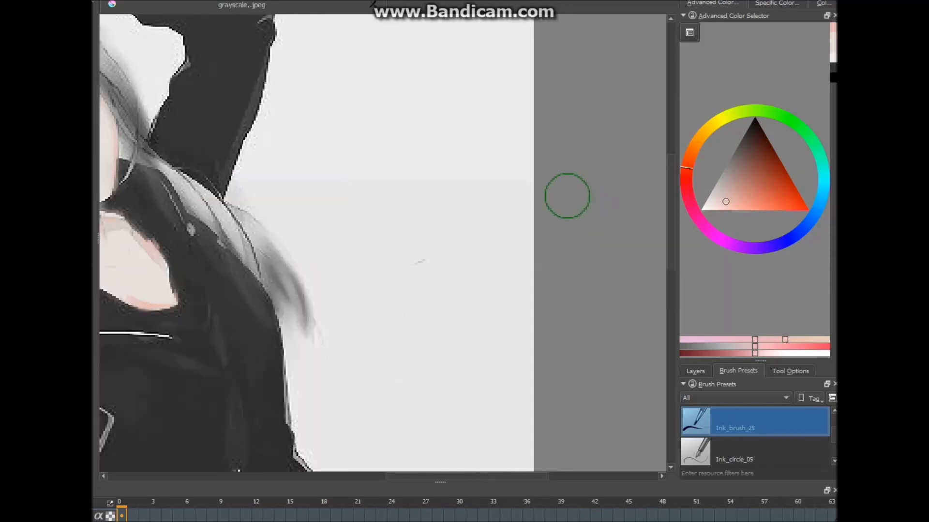
scroll(449, 270, "down", 3)
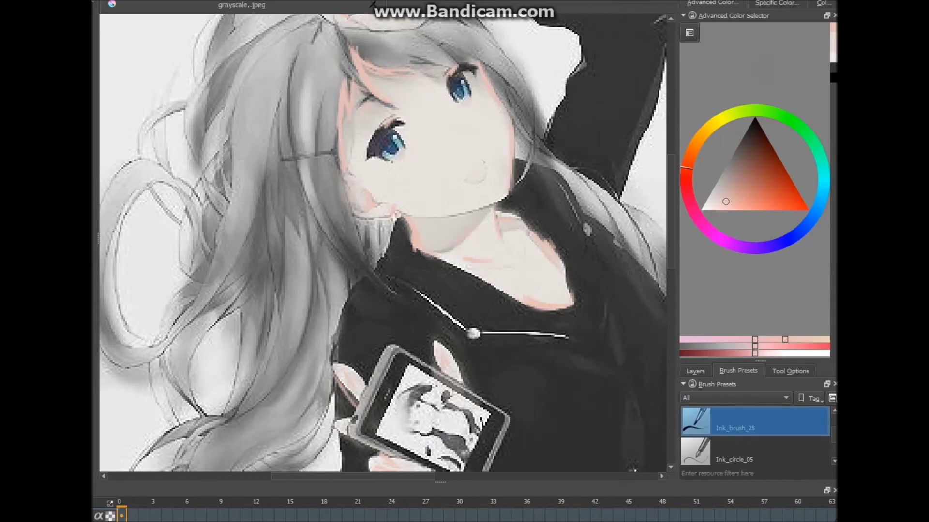
Choose the Basic_mix_soft preset and blend the pink shadows smoothly into the skin of the face, neck, chest and hands
scroll(755, 435, "up", 5)
left_click(754, 422)
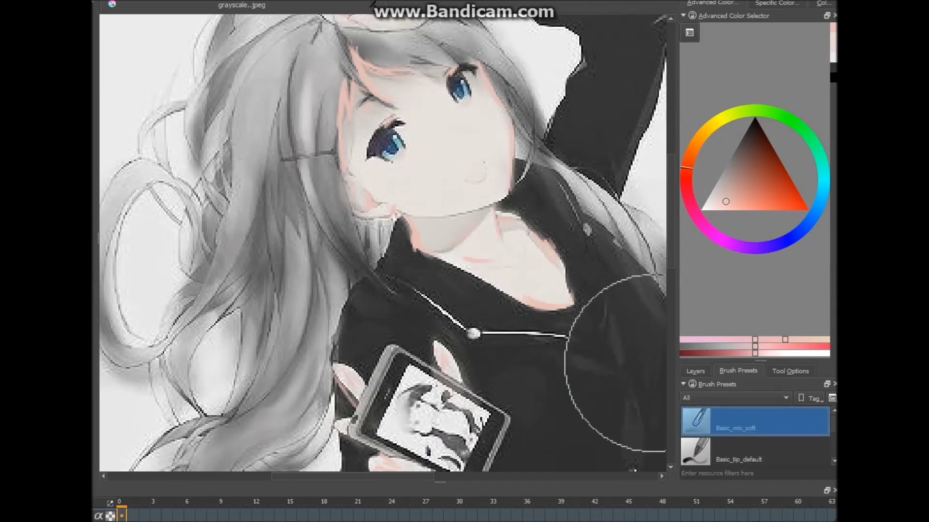
left_click(441, 215)
mouse_move(502, 265)
left_mouse_down()
mouse_move(545, 270)
mouse_move(336, 348)
mouse_move(373, 342)
mouse_move(385, 390)
mouse_move(394, 280)
left_mouse_up()
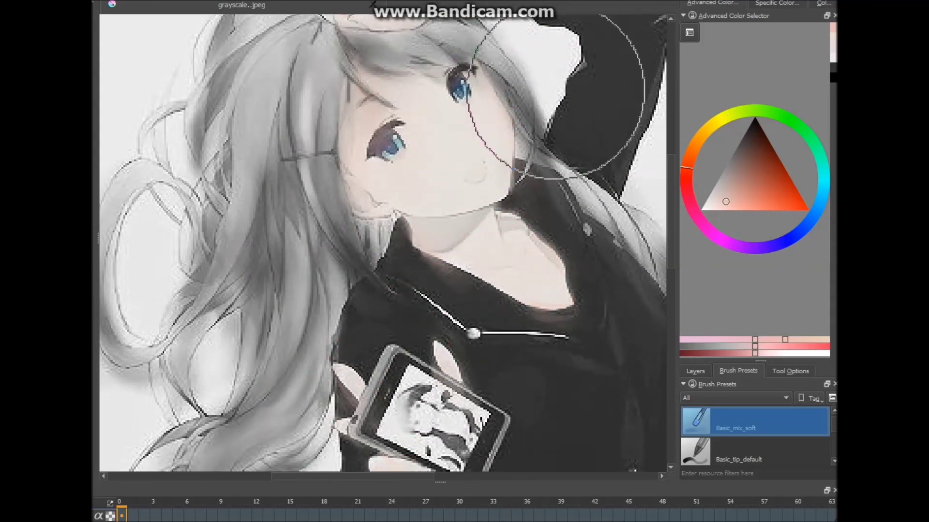
key("2")
mouse_move(488, 111)
left_mouse_down()
mouse_move(521, 109)
mouse_move(483, 129)
mouse_move(464, 160)
mouse_move(541, 193)
left_mouse_up()
left_click(482, 44)
scroll(507, 176, "up", 3)
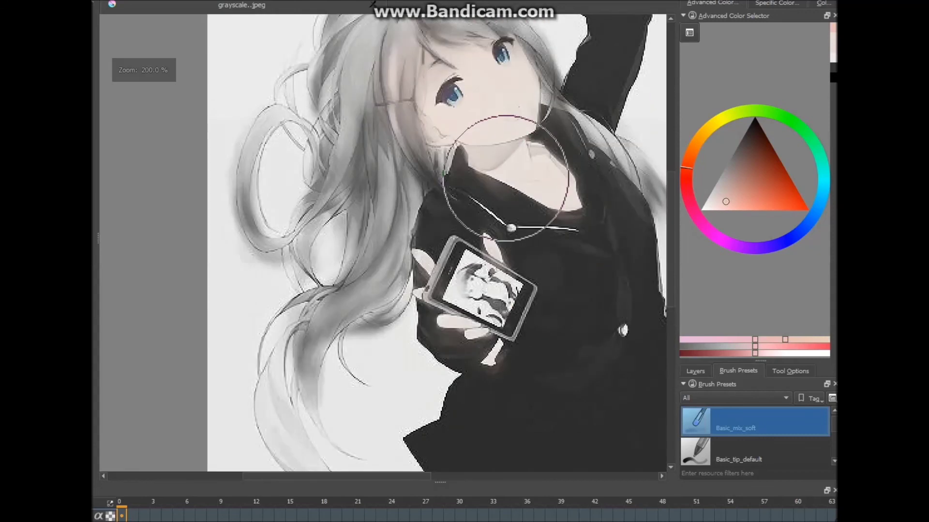
Choose the Ink_brush_25 preset and paint pink shadow strokes on the neck and chest on Layer 5
left_click(695, 371)
key("2")
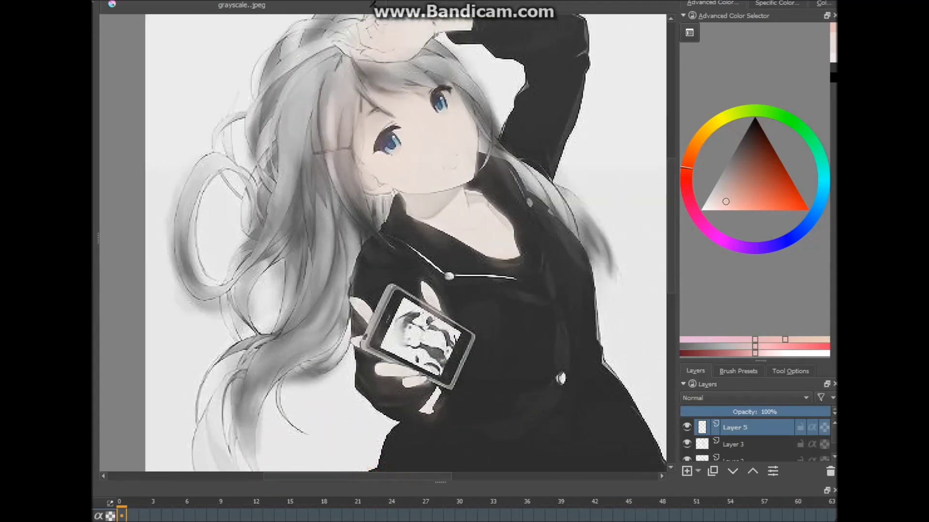
left_click(738, 371)
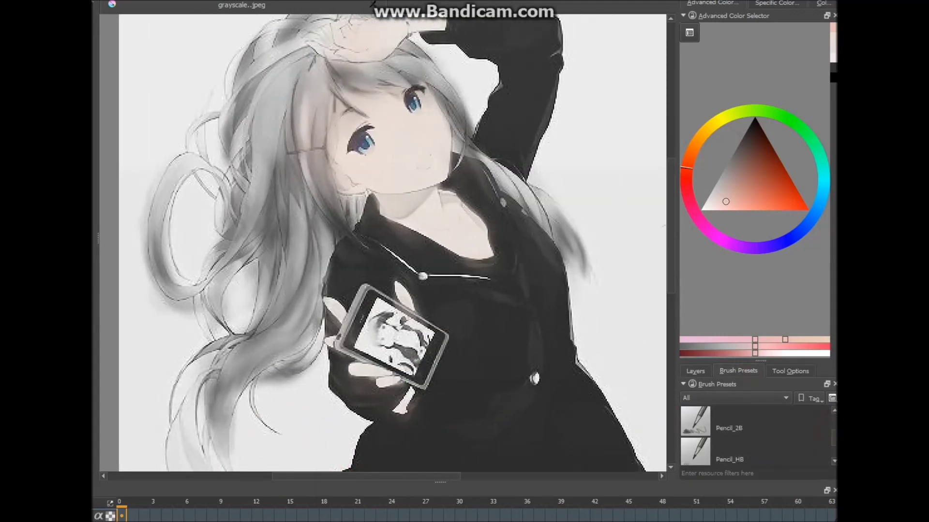
scroll(721, 435, "up", 6)
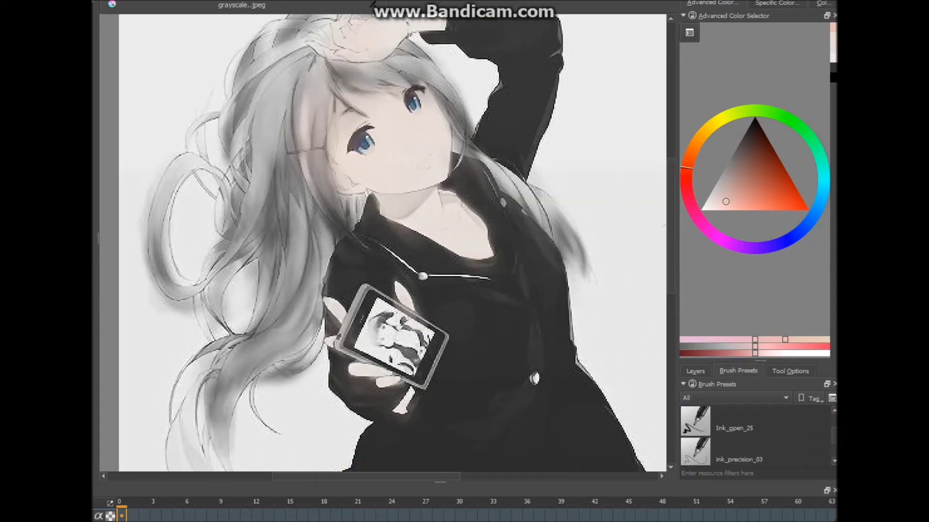
scroll(721, 435, "down", 2)
left_click(695, 423)
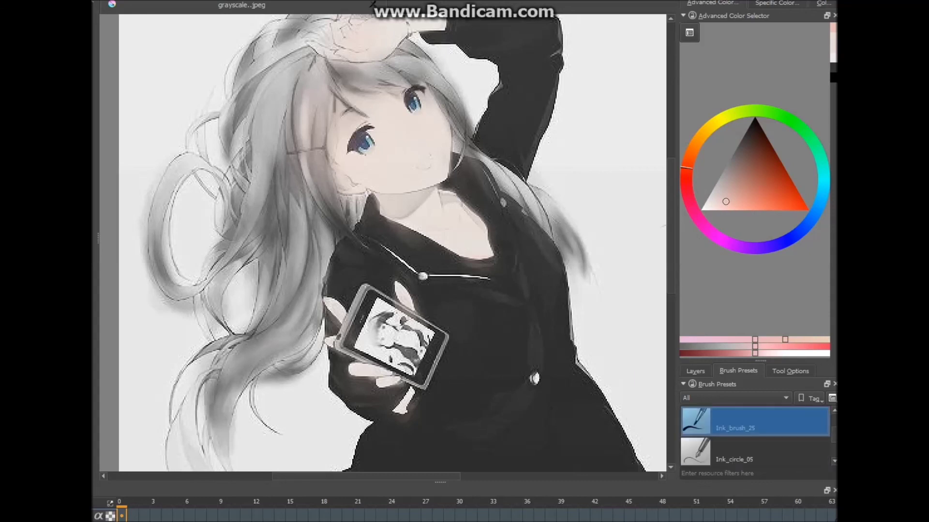
Switch back to the Basic_mix_soft preset and soften the pink strokes on the neck and chest
left_click(695, 371)
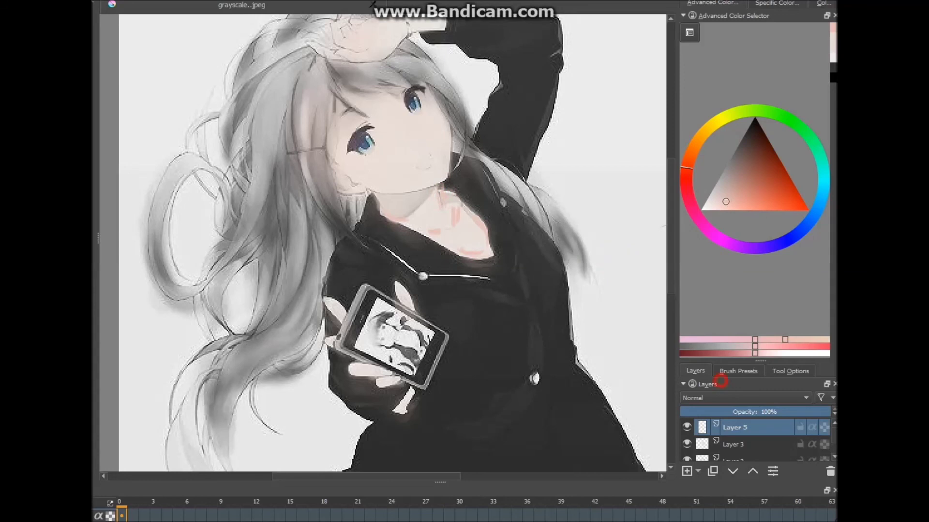
left_click(738, 371)
scroll(754, 436, "up", 3)
left_click(736, 422)
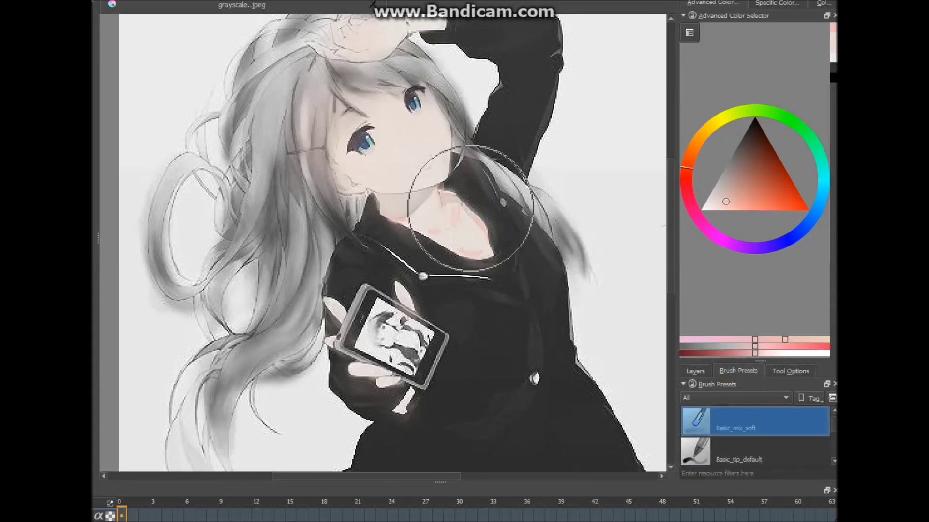